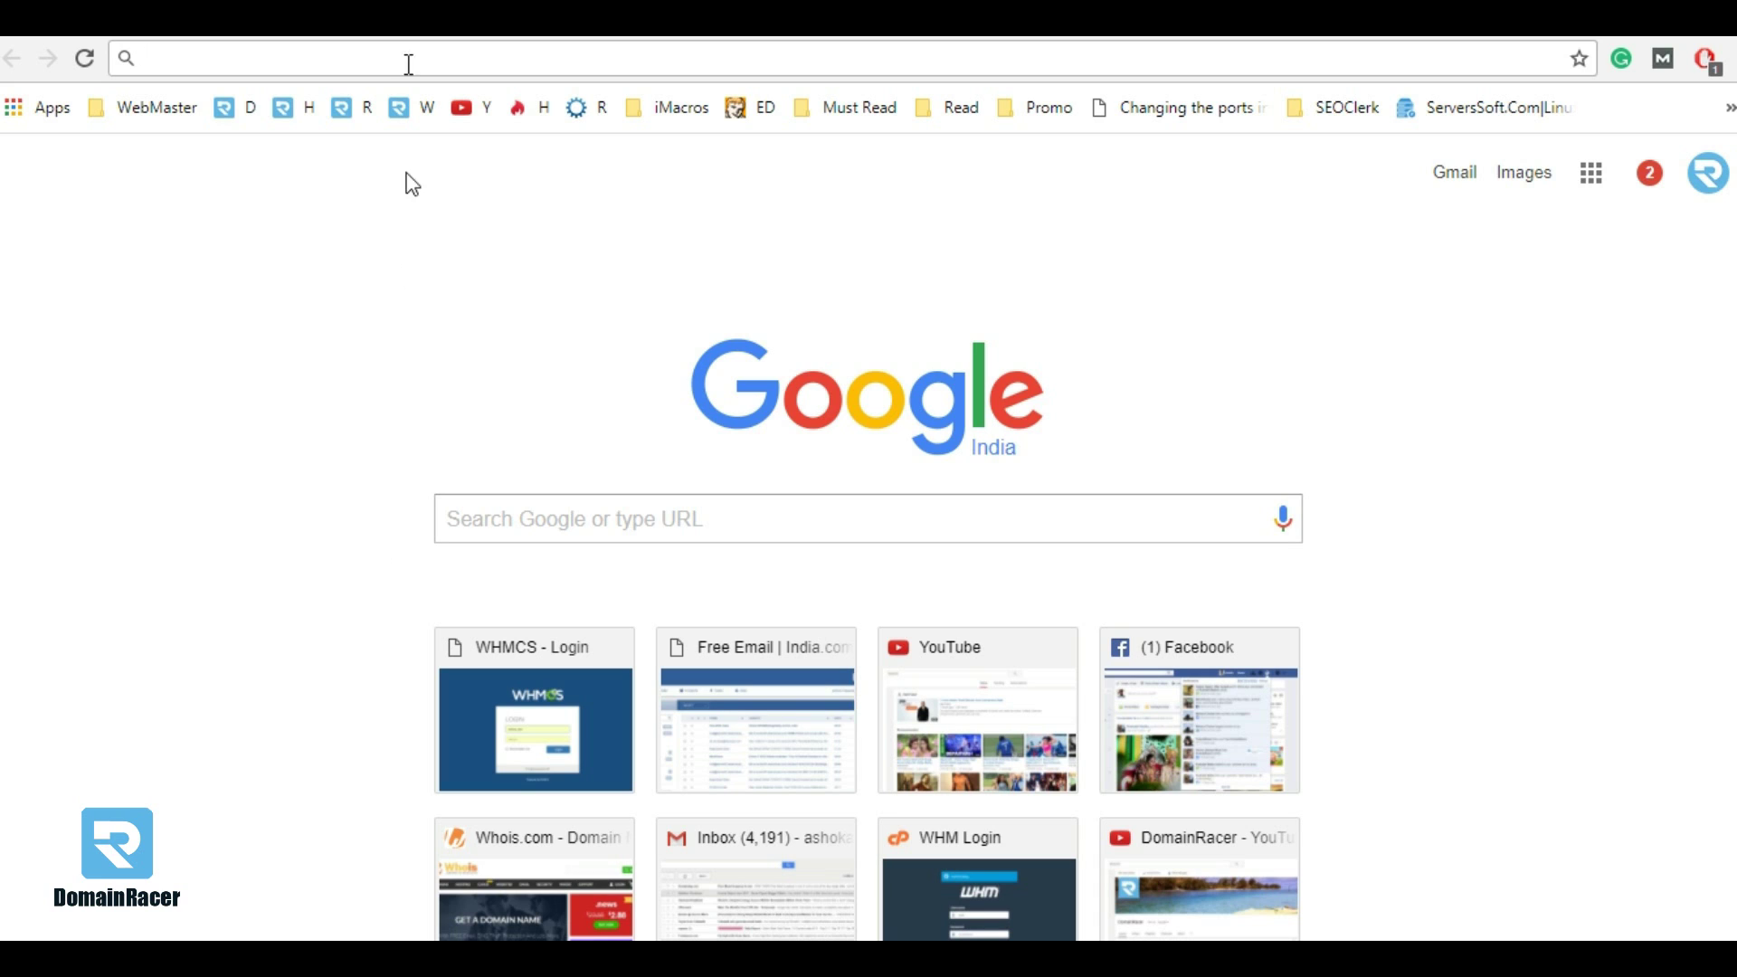
Enter demo.domainracer.com in Chrome, then go to the account's cPanel dashboard
left_click(394, 57)
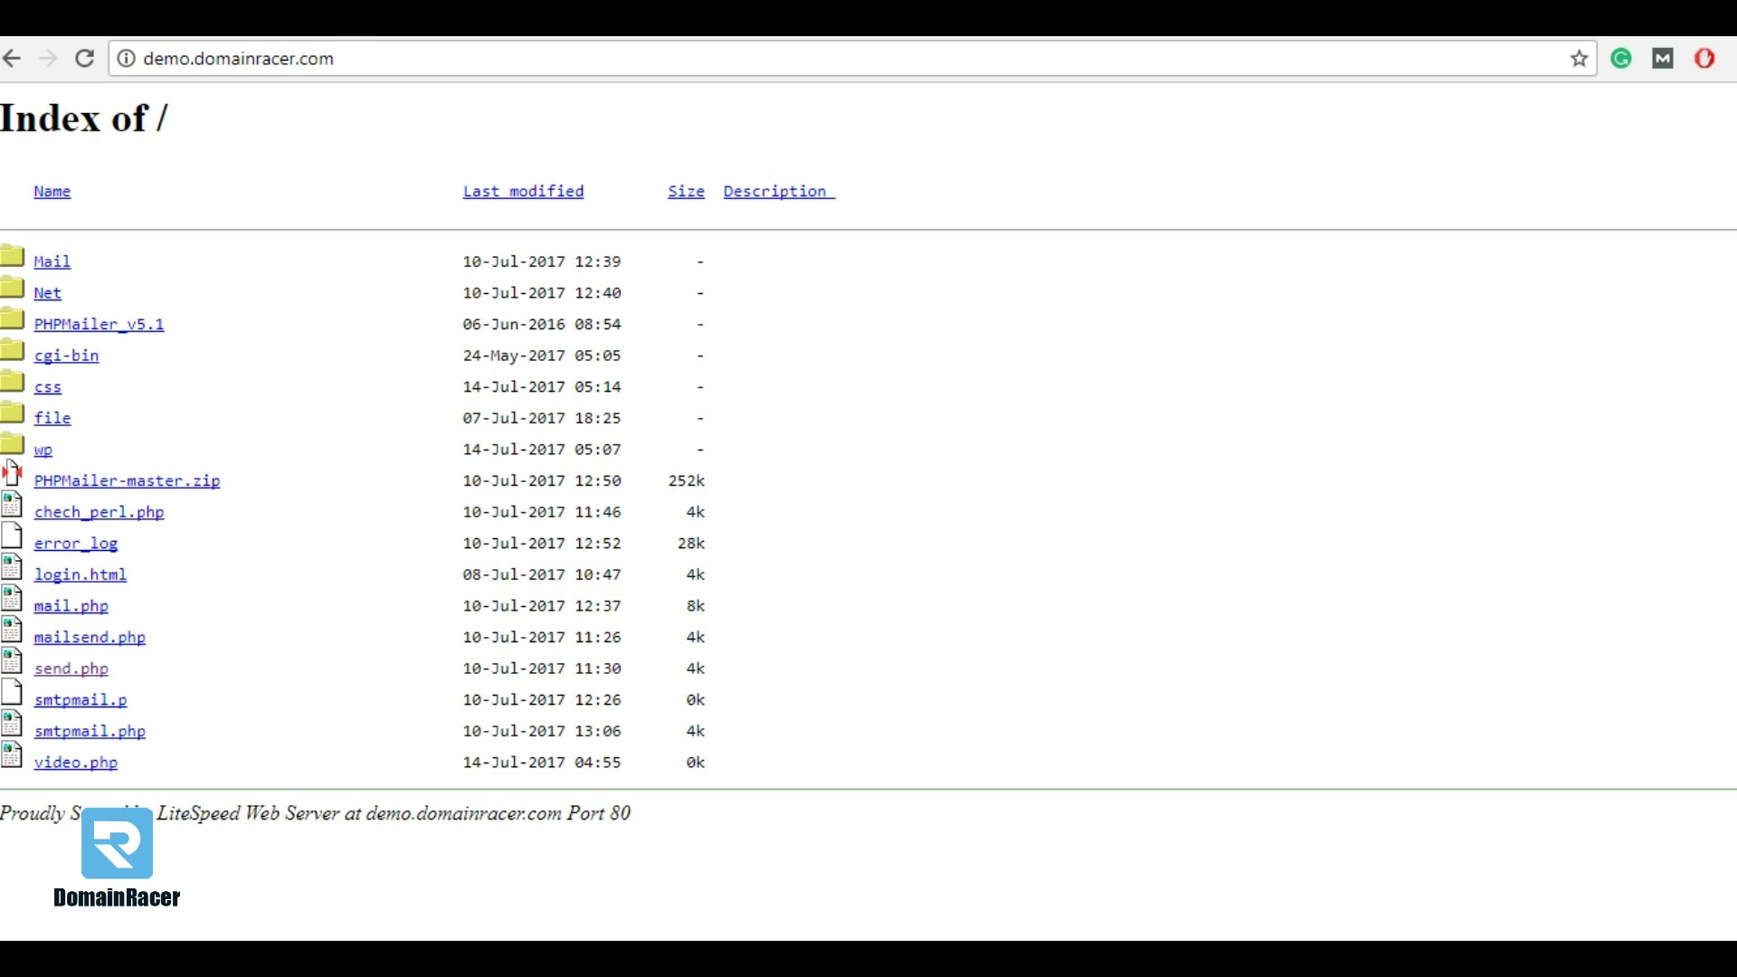
left_click(197, 3)
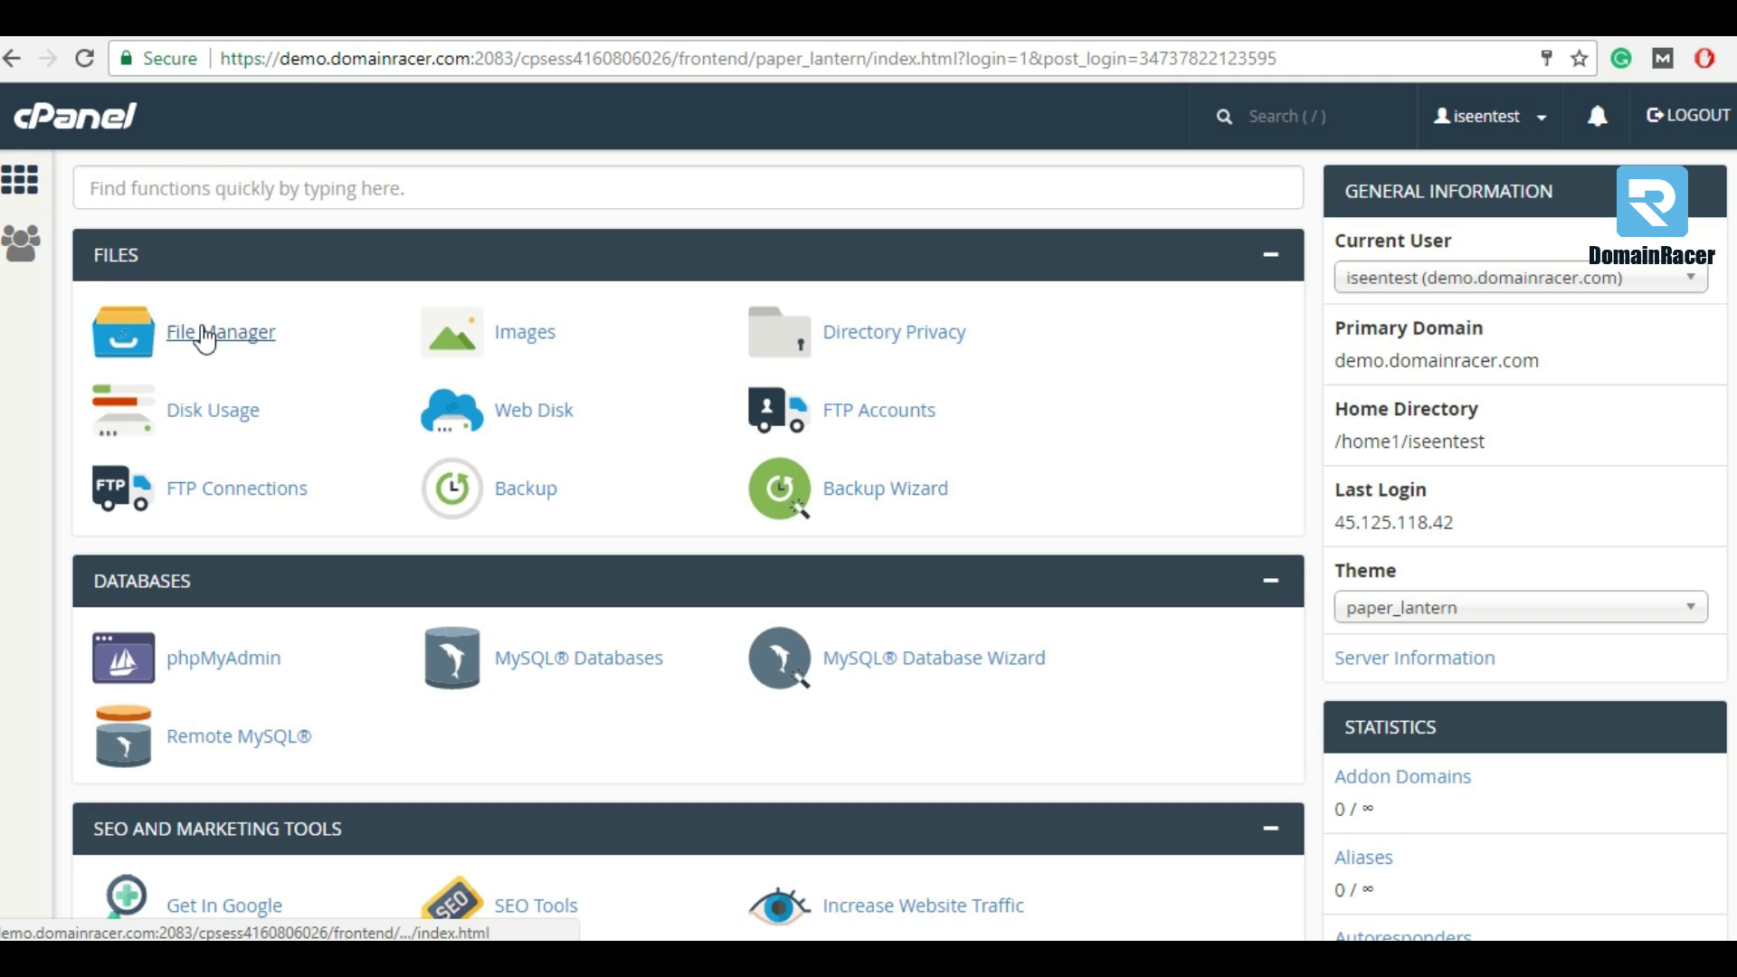
Open File Manager and list the public_html folder's contents
left_click(204, 334)
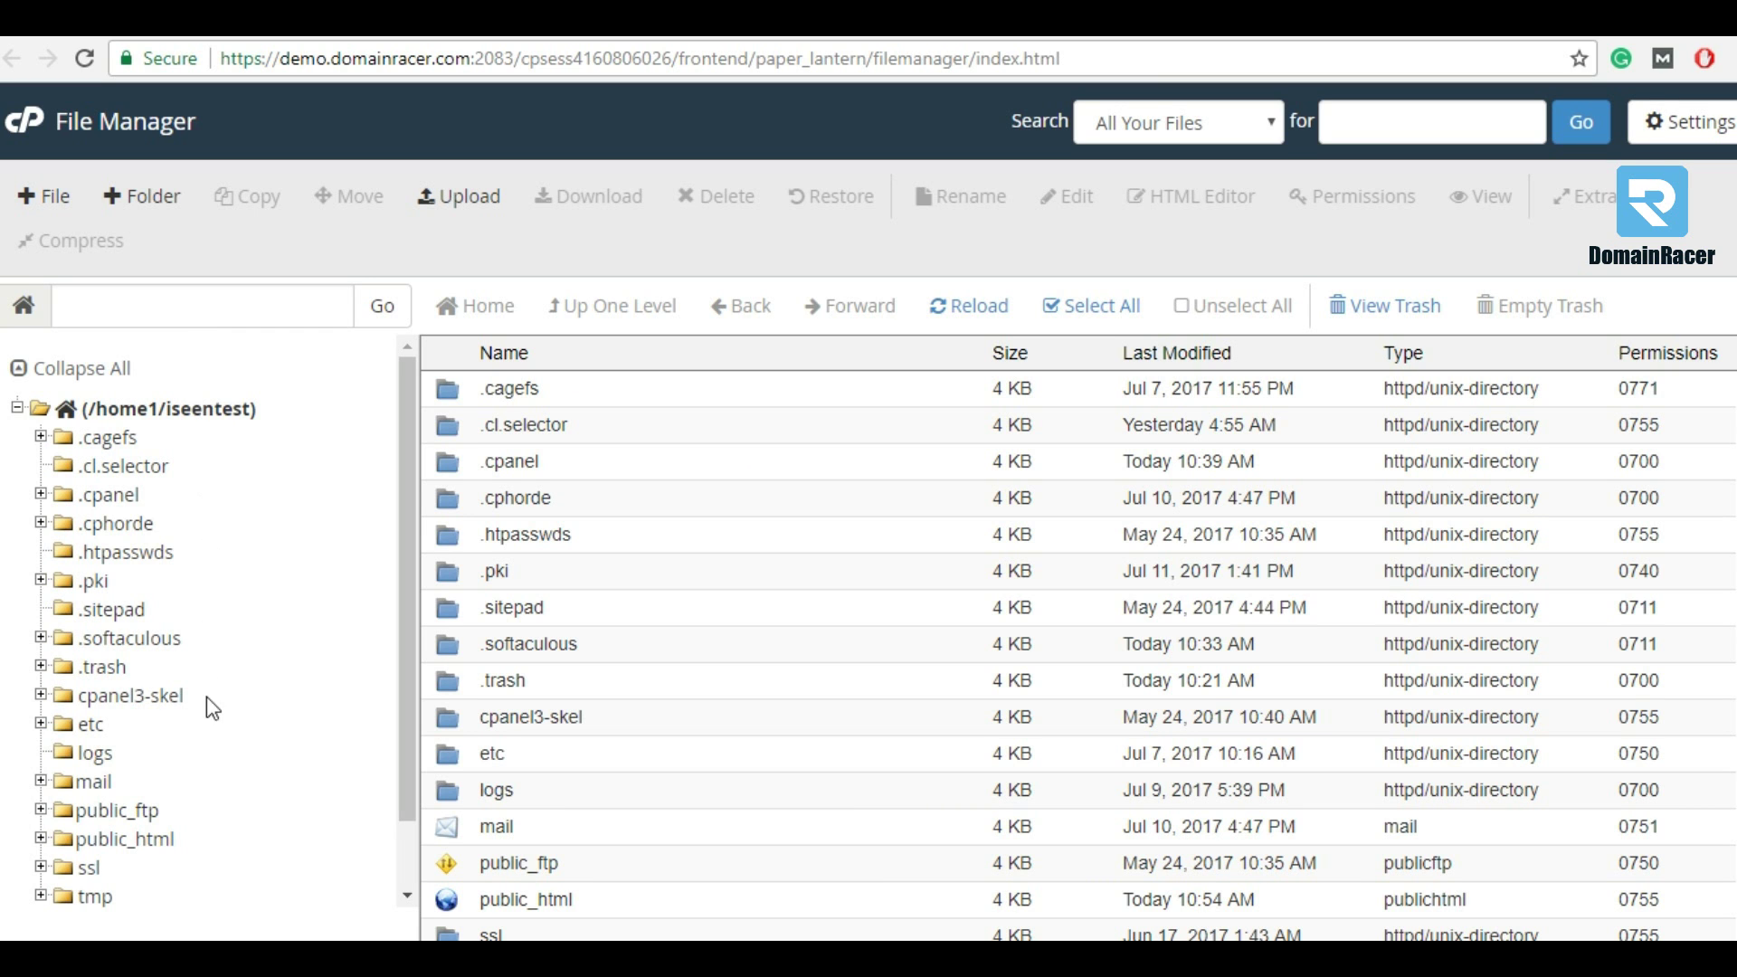
left_click(130, 851)
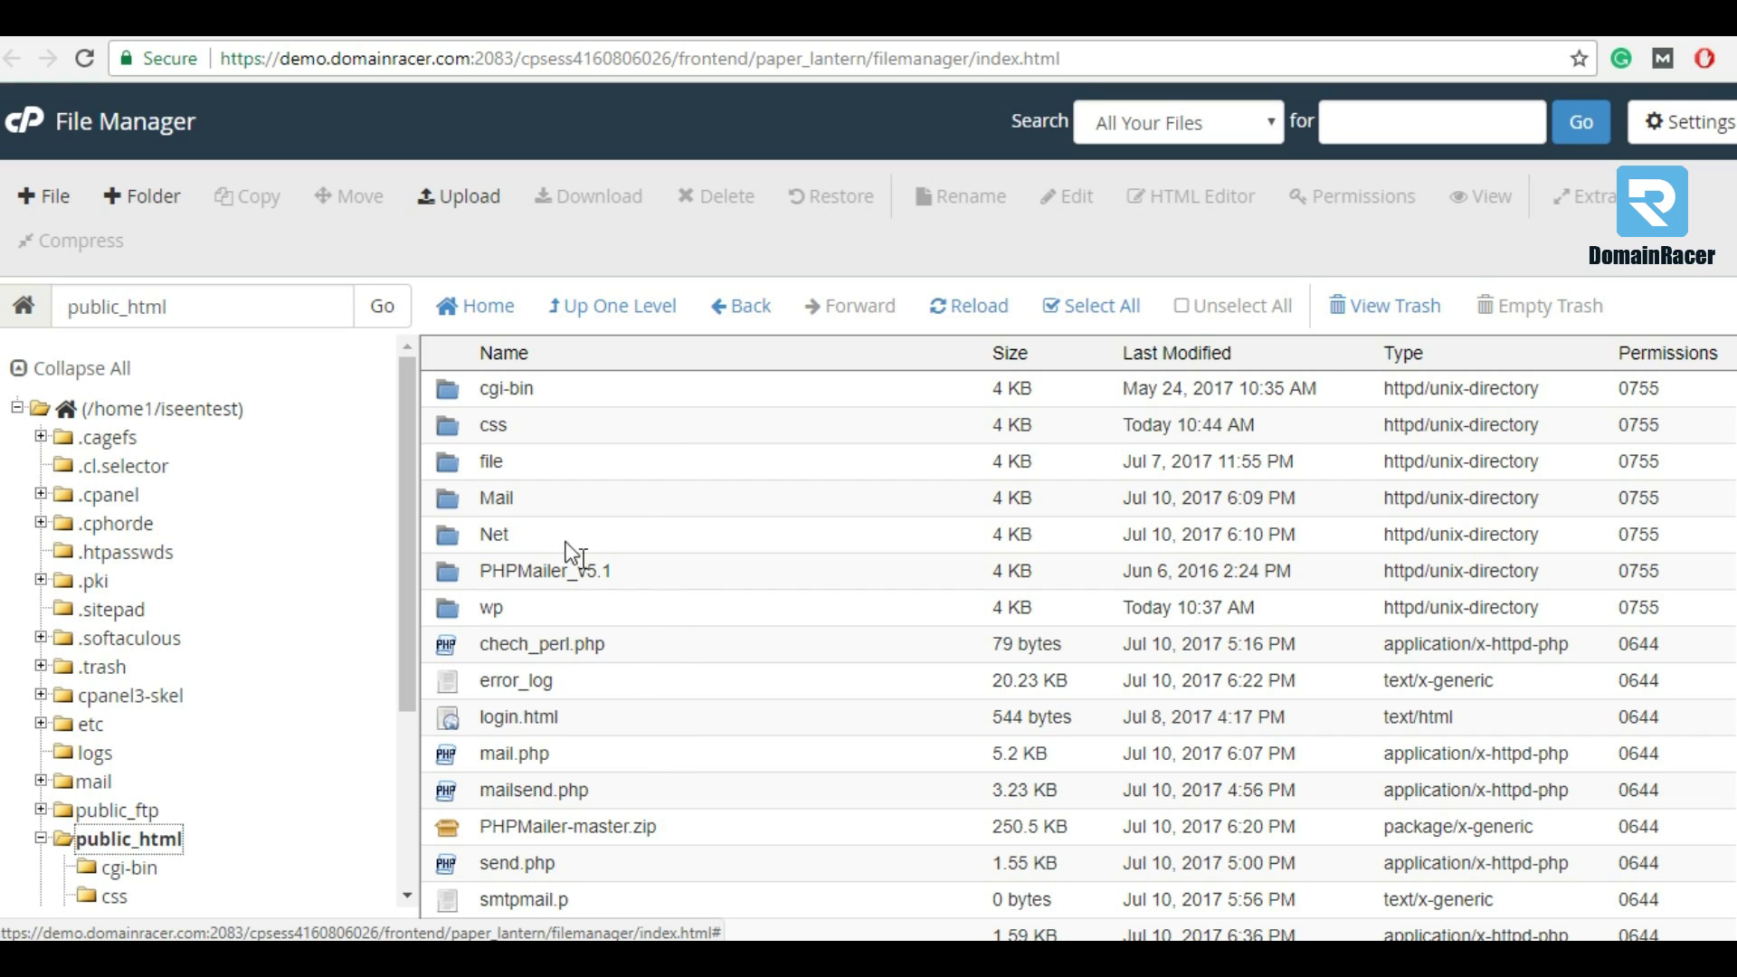
Create an empty file named .htaccess in public_html and select it
left_click(55, 203)
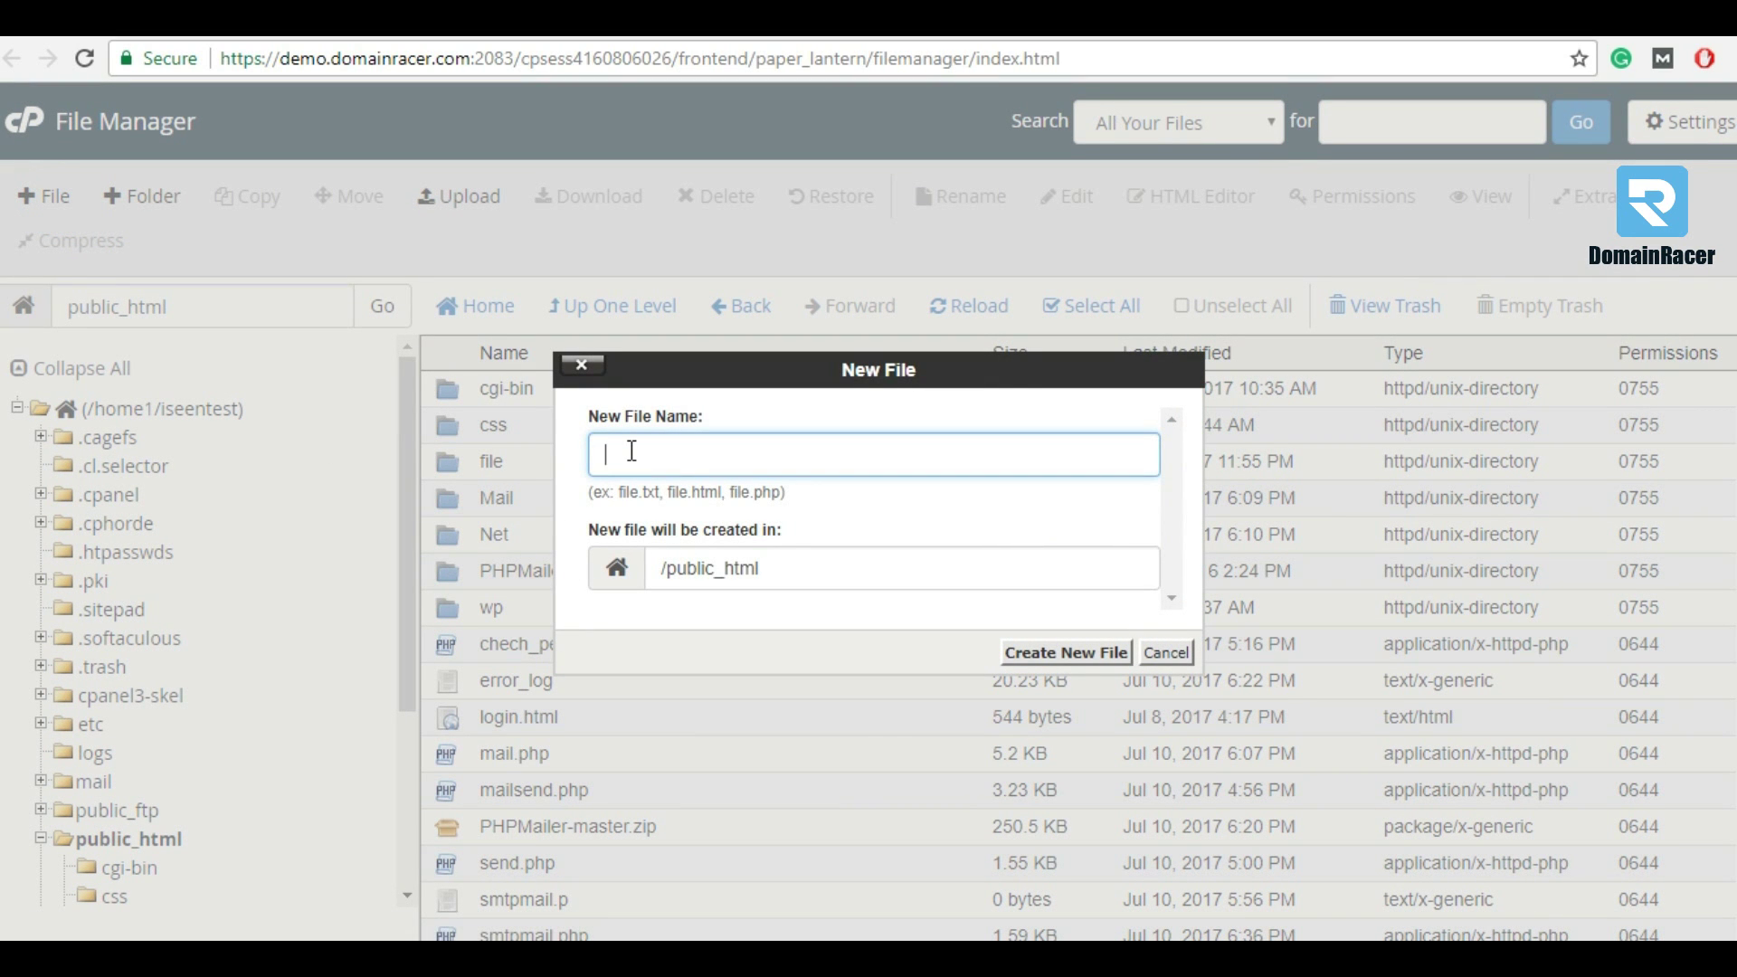
type(".htaccess")
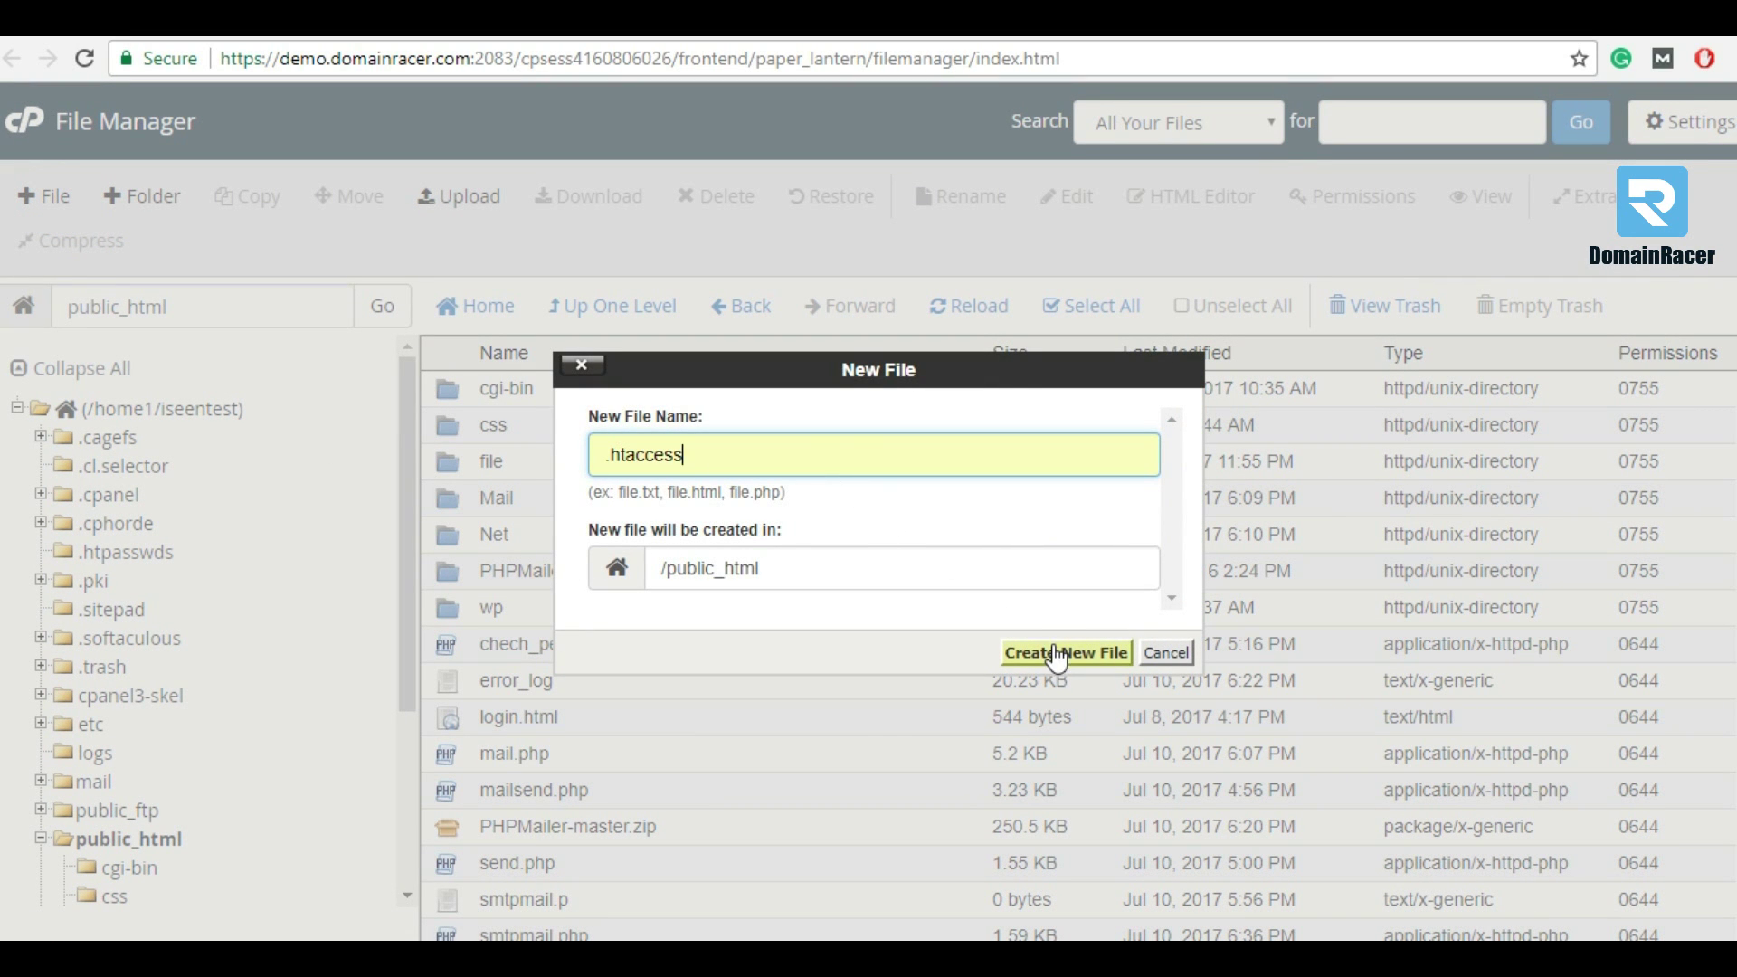
left_click(1047, 652)
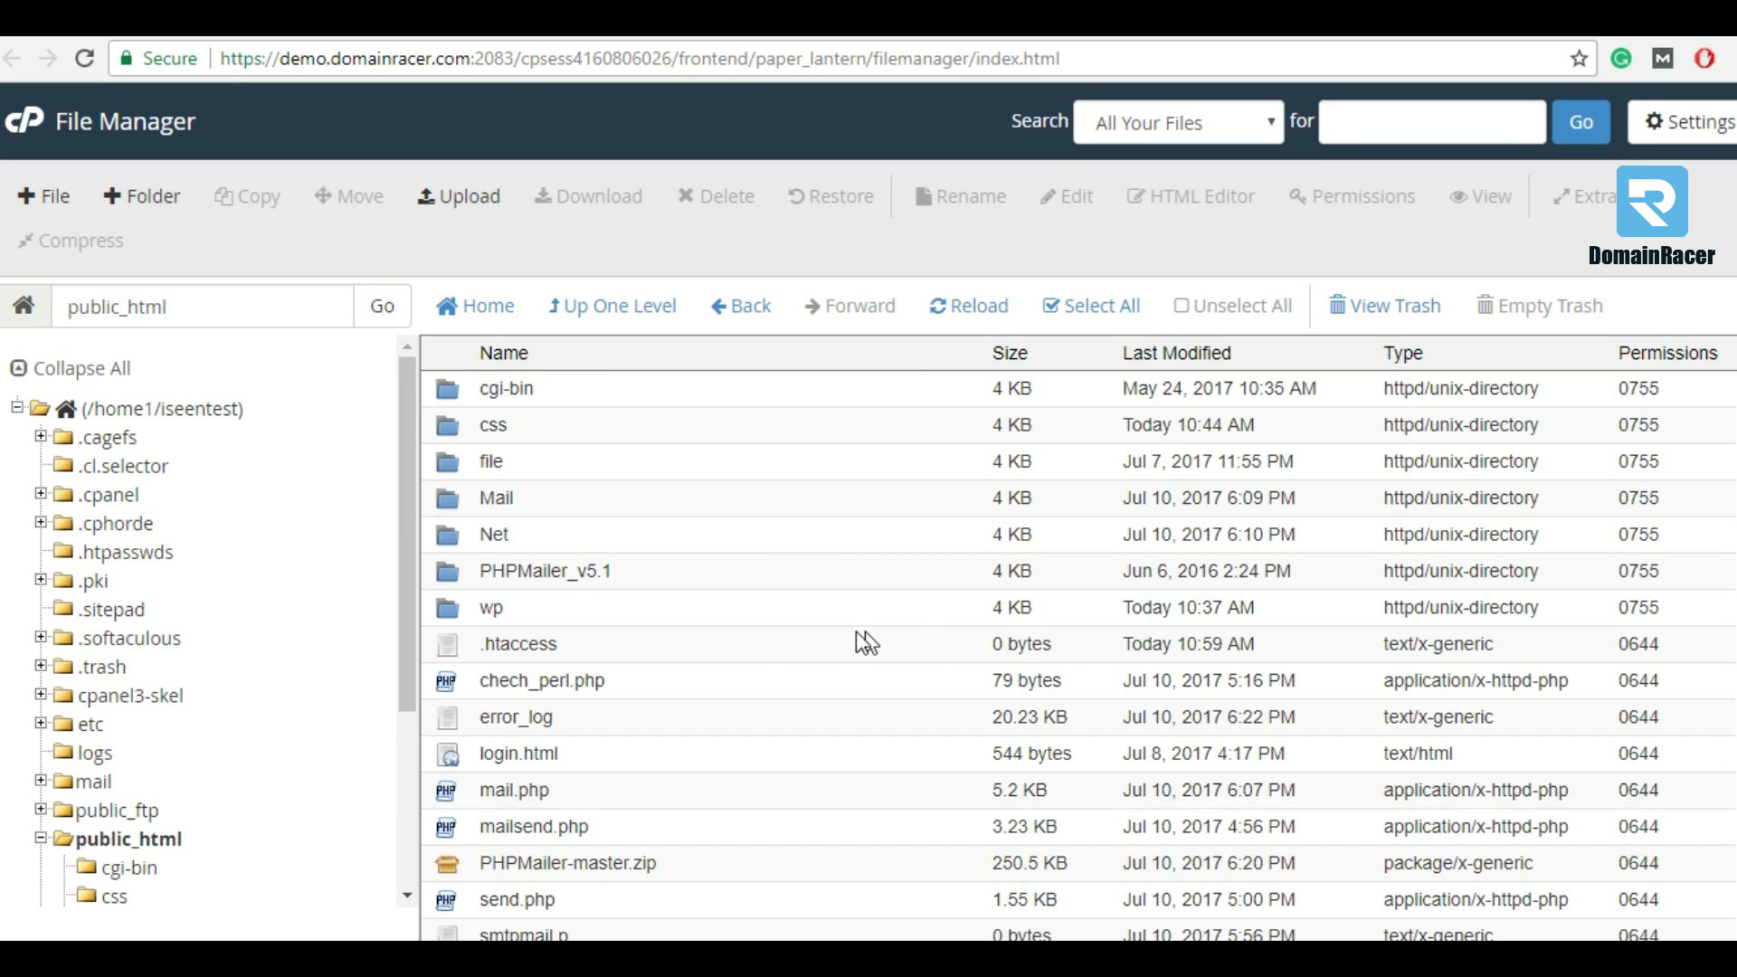
left_click(799, 645)
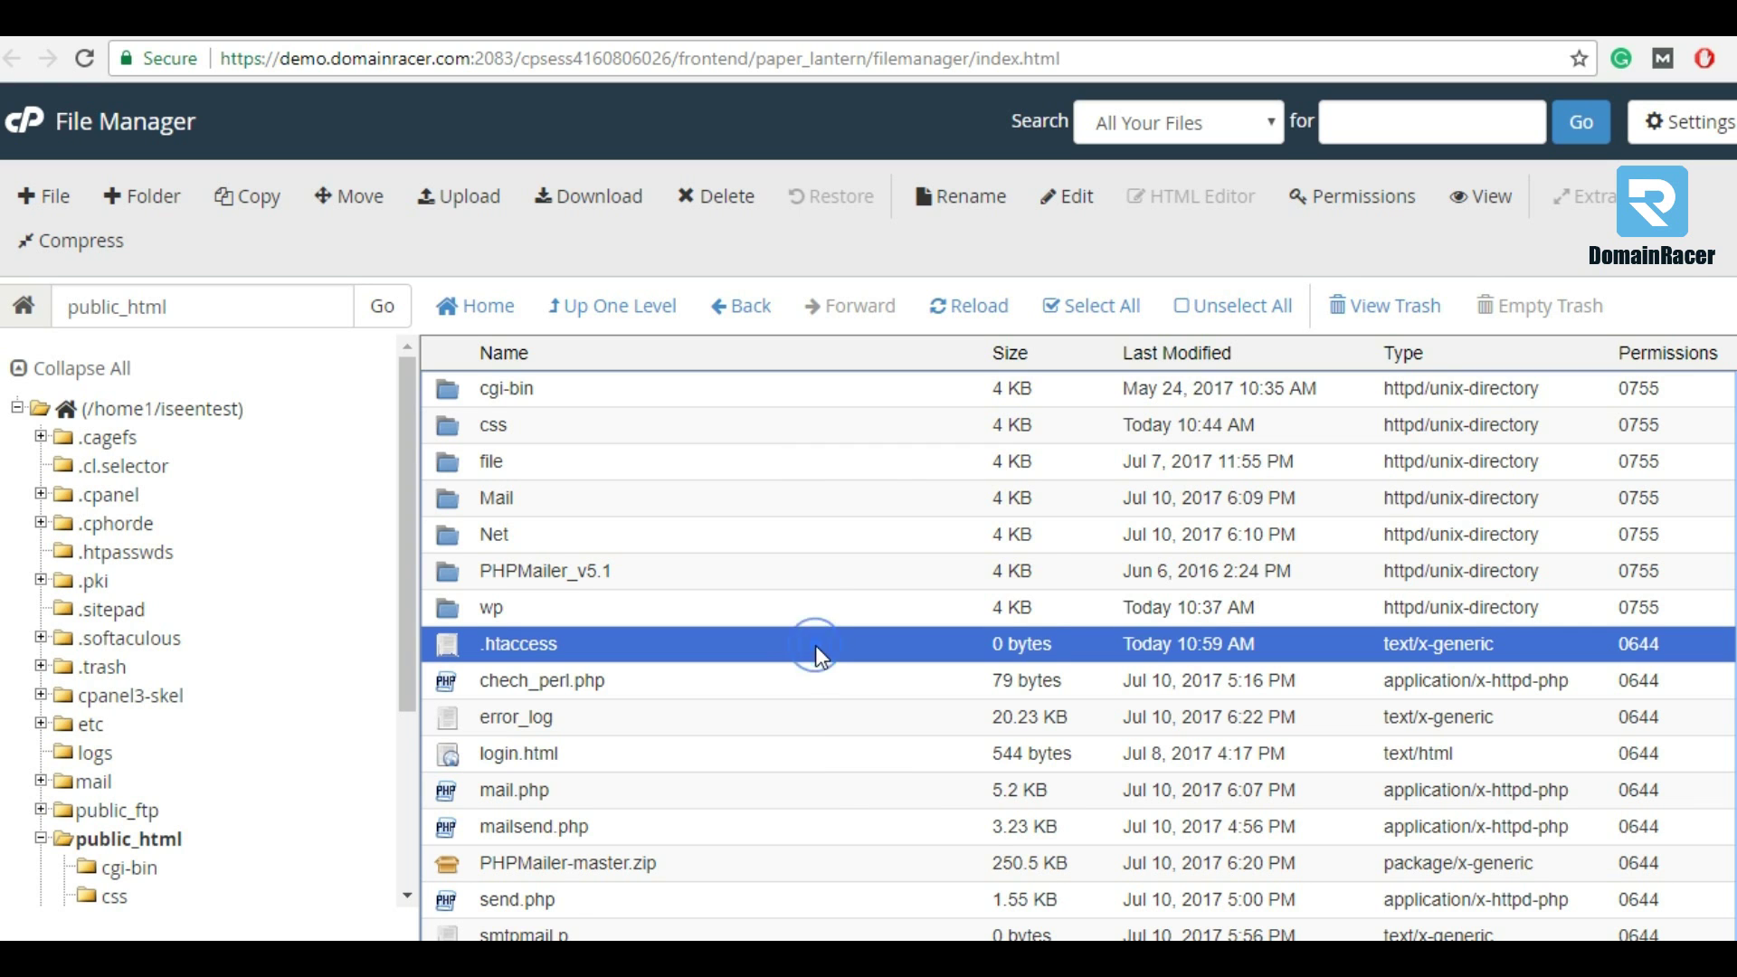
Open .htaccess in the code editor, confirming the encoding dialog
right_click(816, 645)
left_click(843, 672)
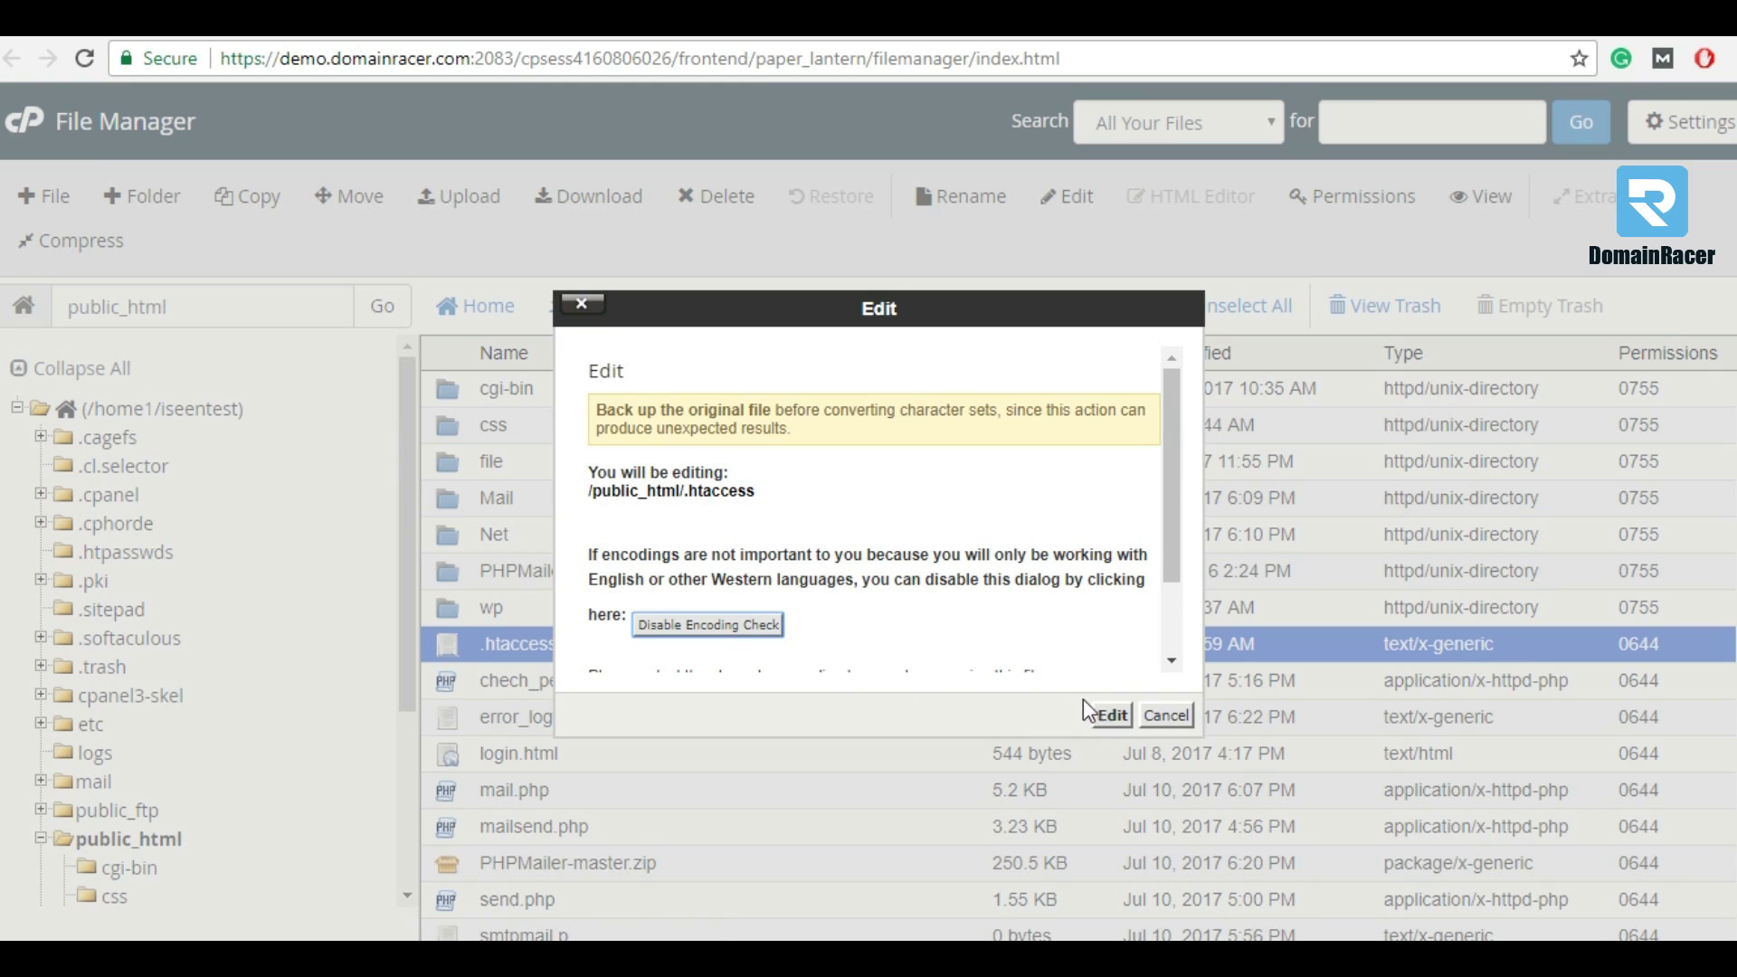
left_click(1110, 716)
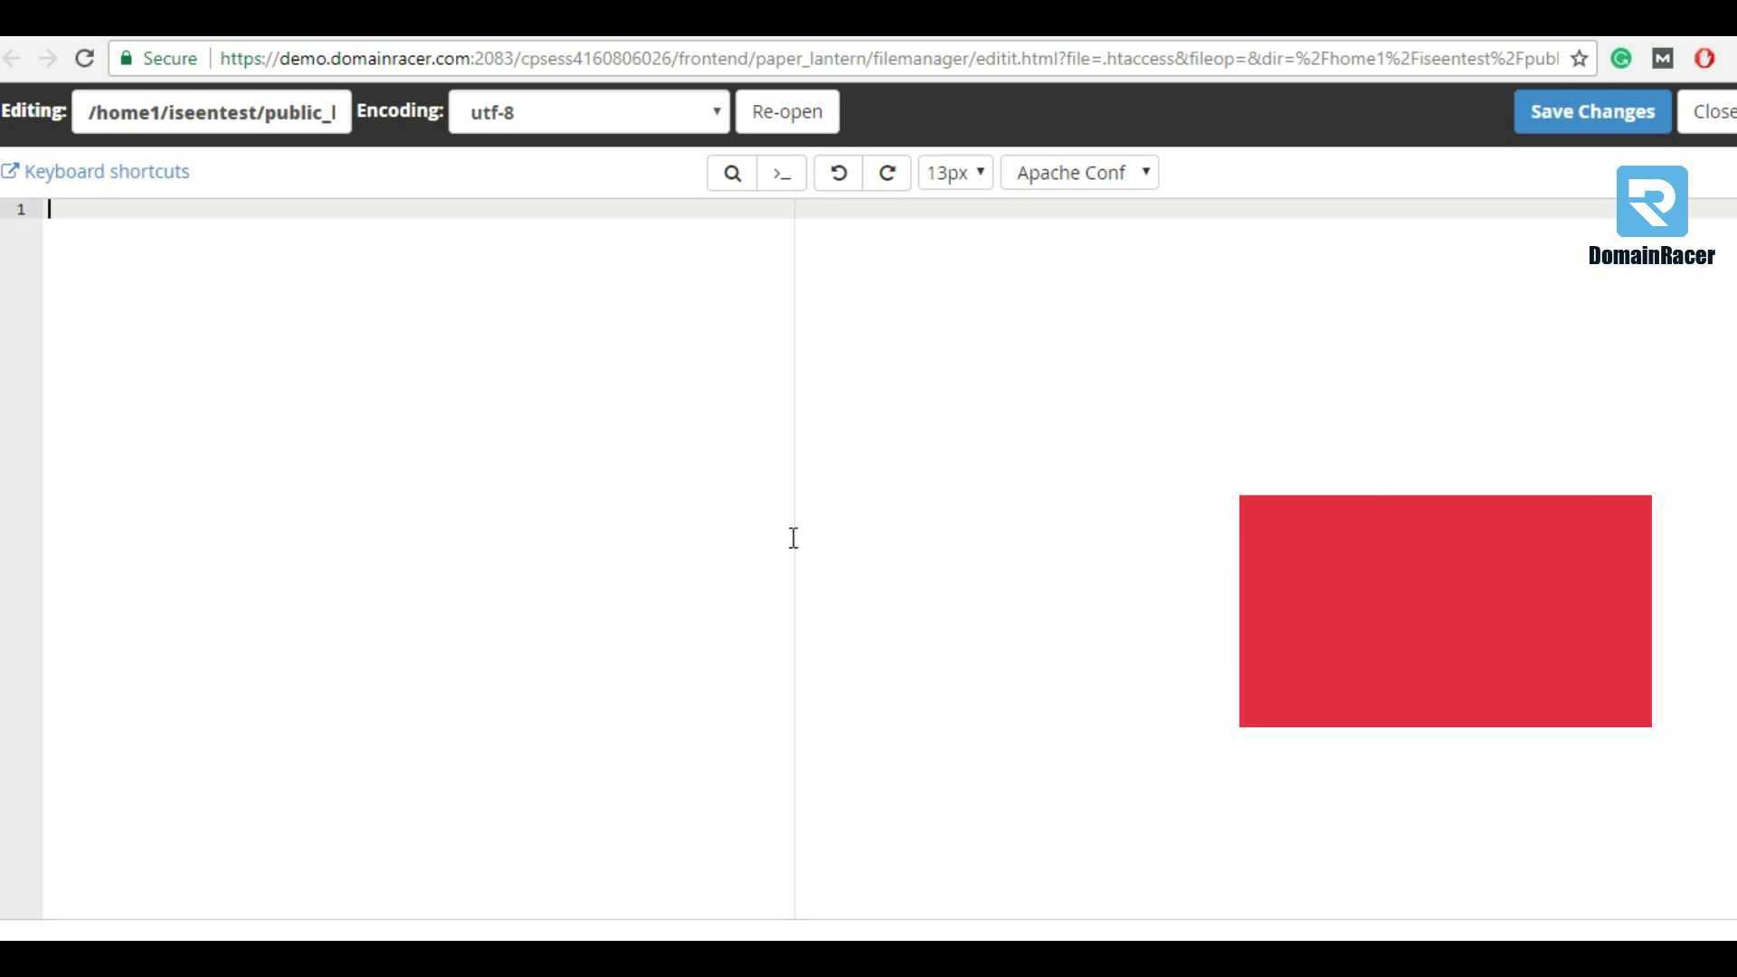
Paste the RewriteEngine, RewriteCond and RewriteRule HTTPS redirect lines and save .htaccess
type("RewriteEngine On RewriteCond %{HTTPS} off RewriteRule (.*) https://%{HTTP_HOST}%{REQUEST_URI}")
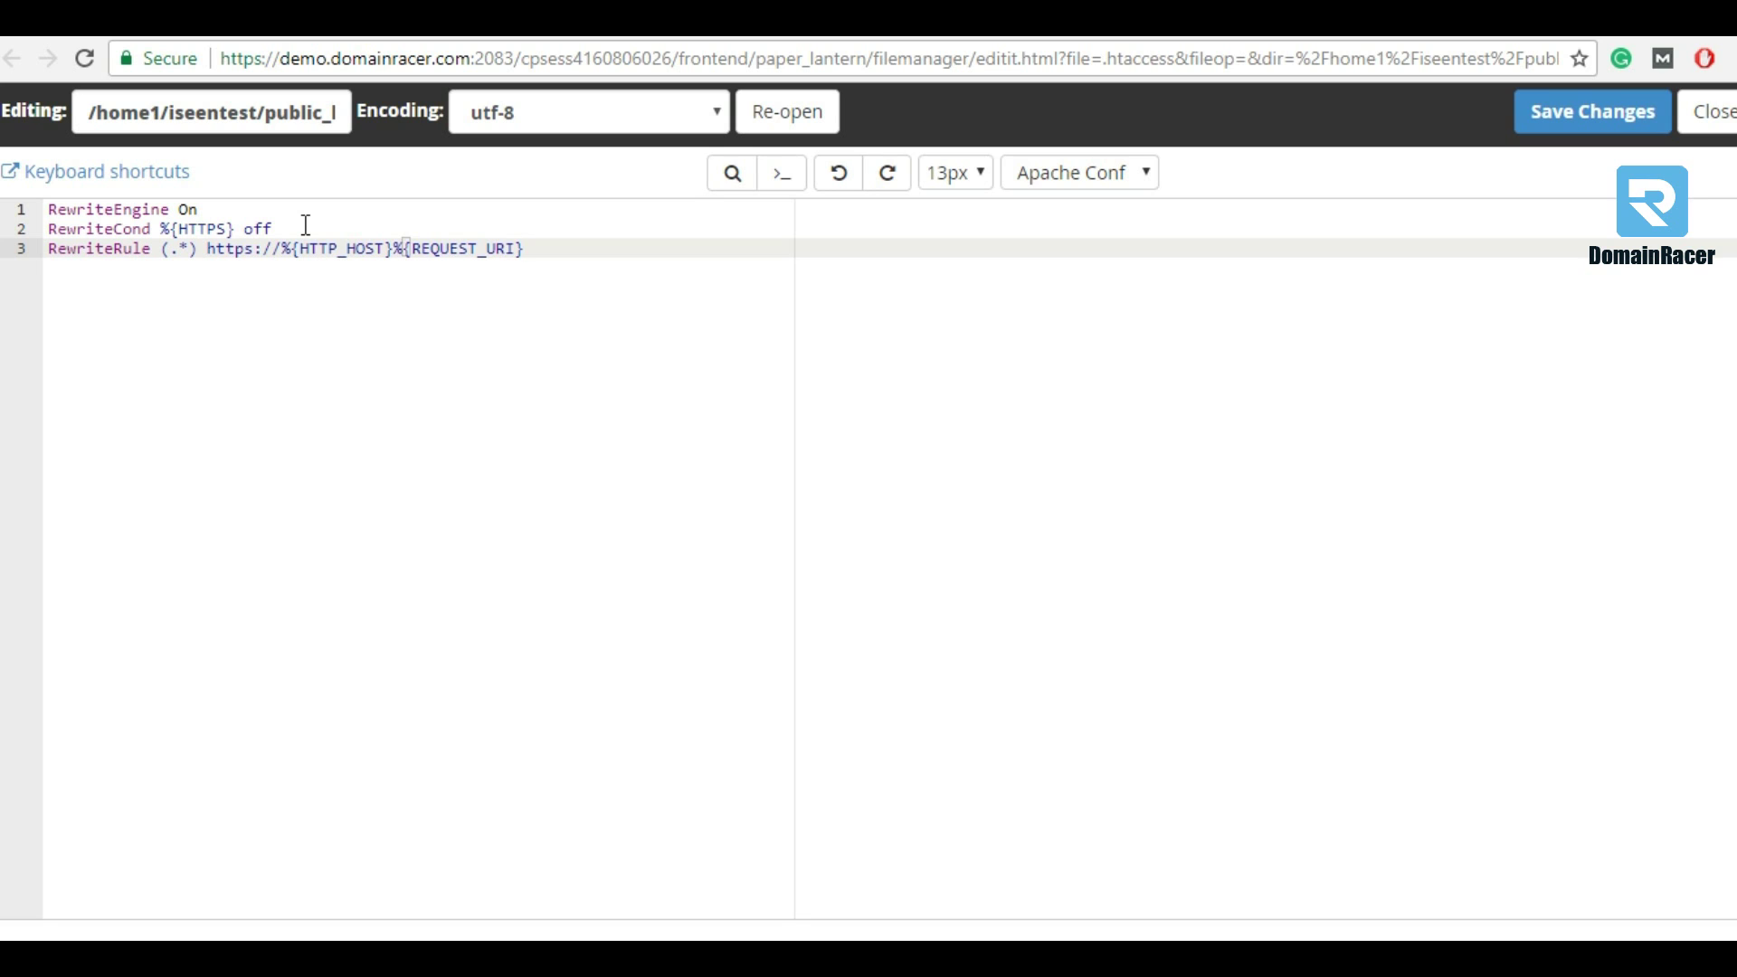
left_click_drag(231, 211, 40, 210)
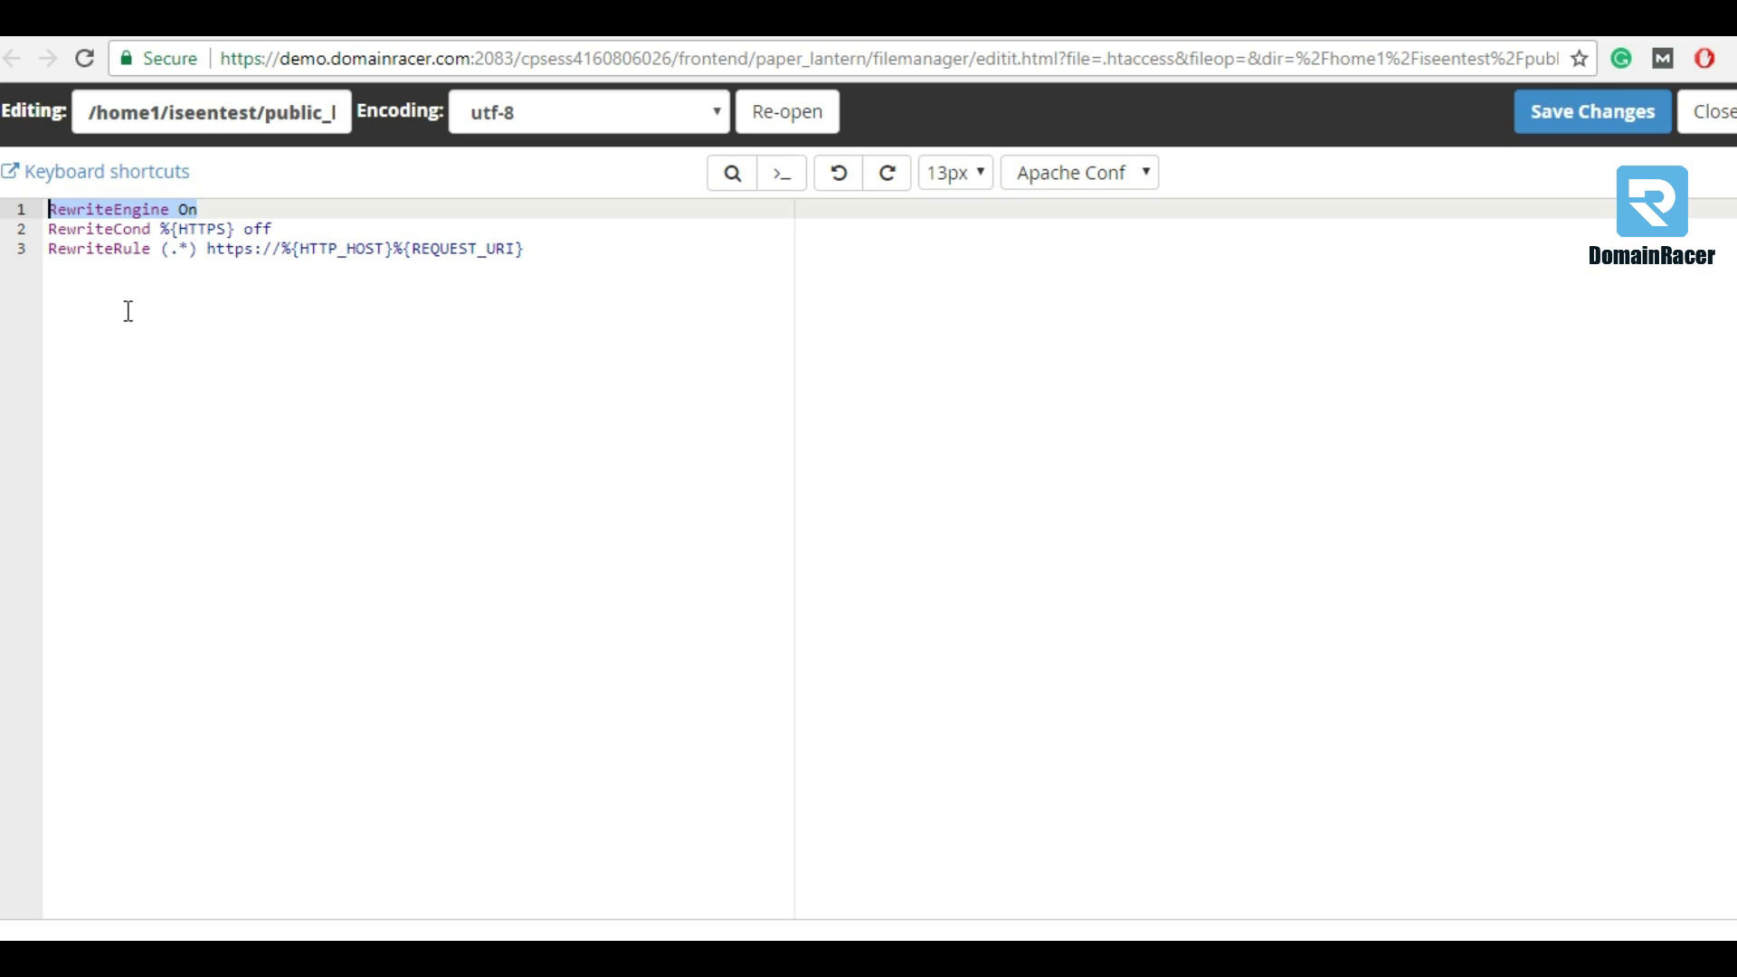
left_click(268, 327)
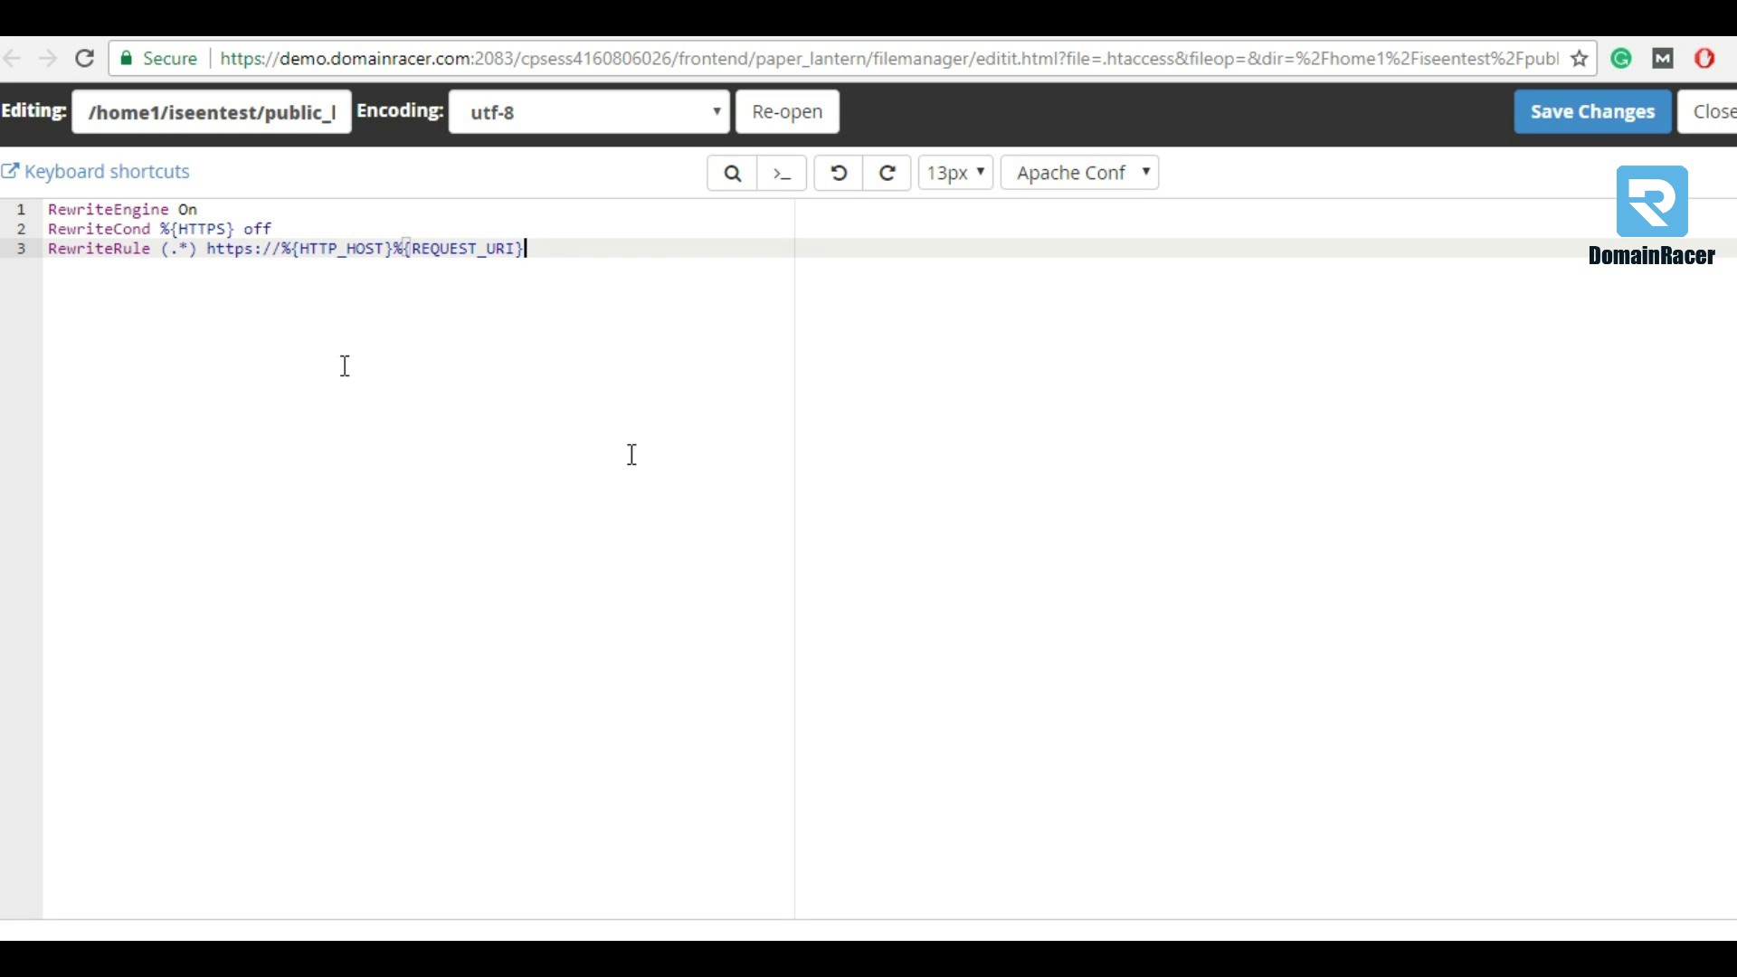
left_click(1532, 126)
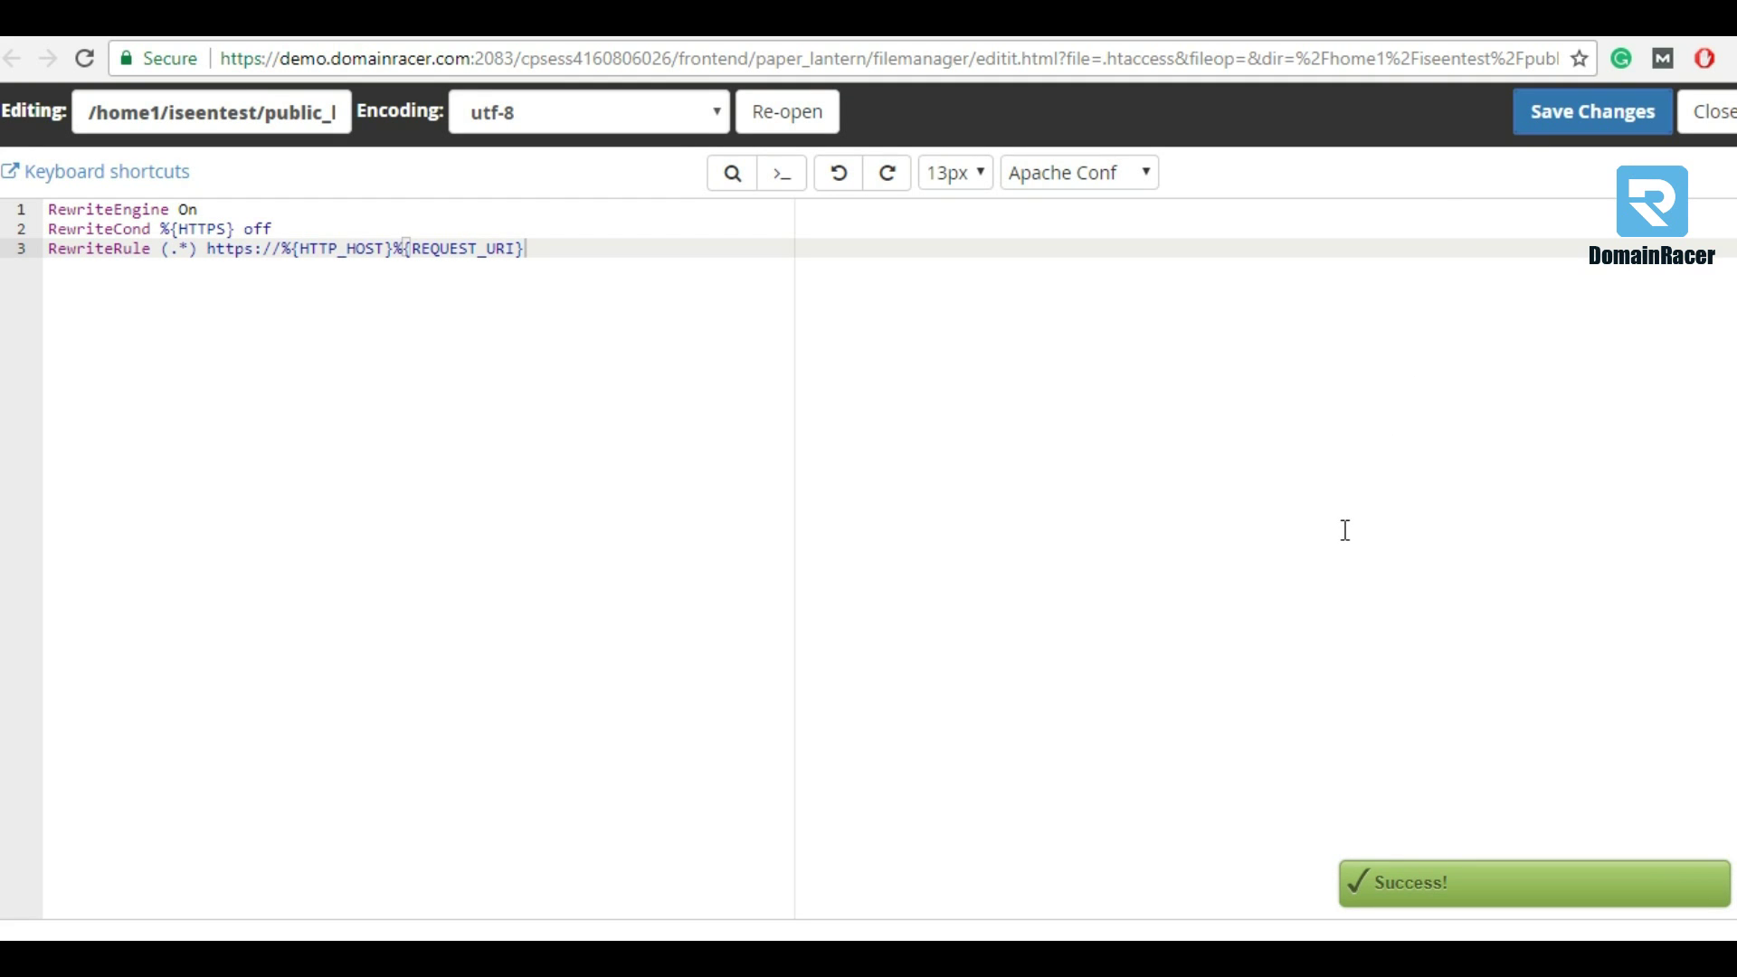
left_click(886, 38)
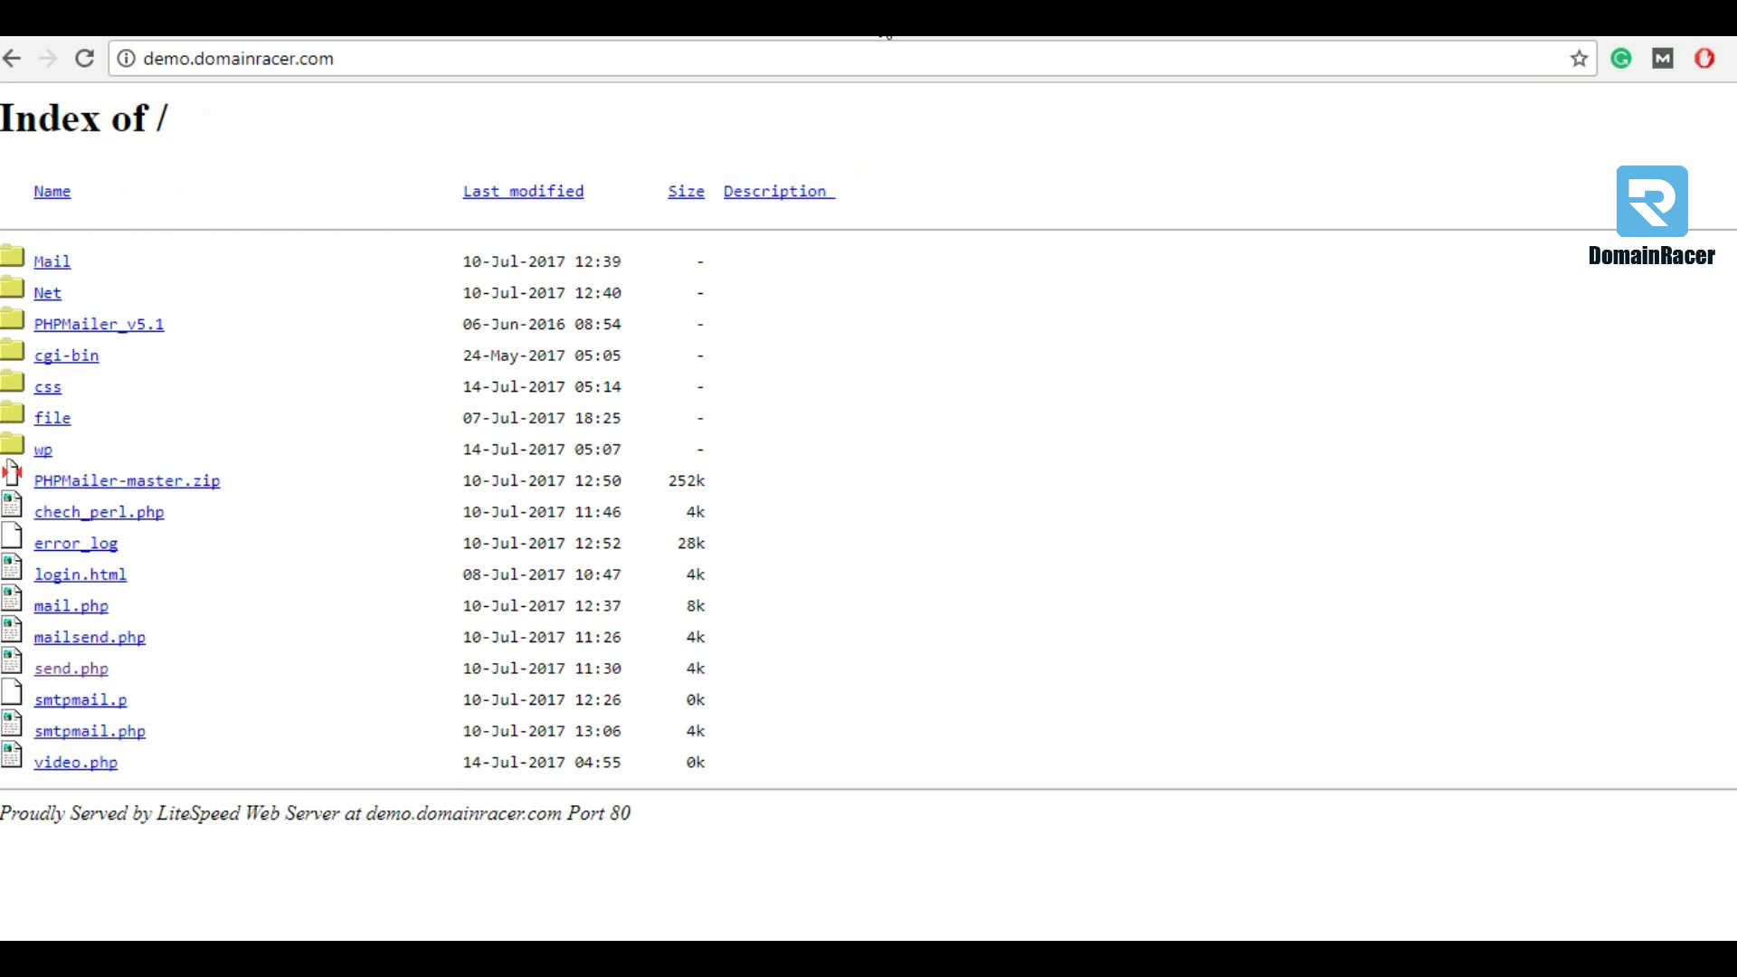
left_click(86, 61)
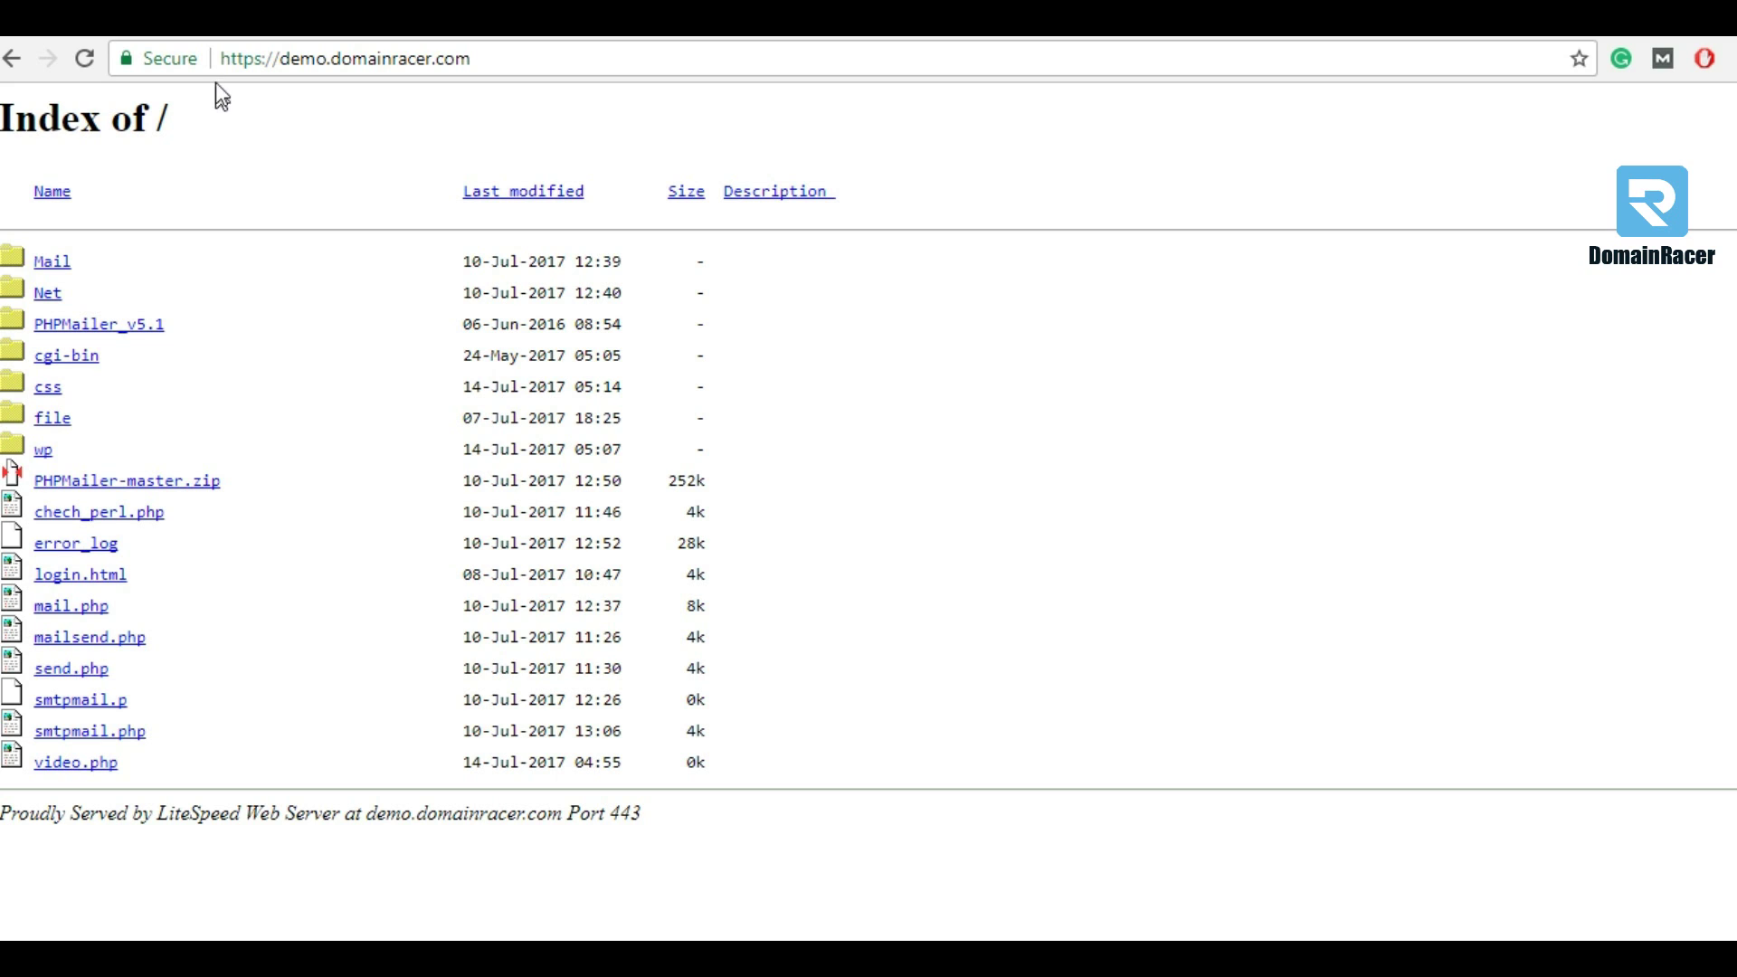
left_click_drag(220, 59, 275, 59)
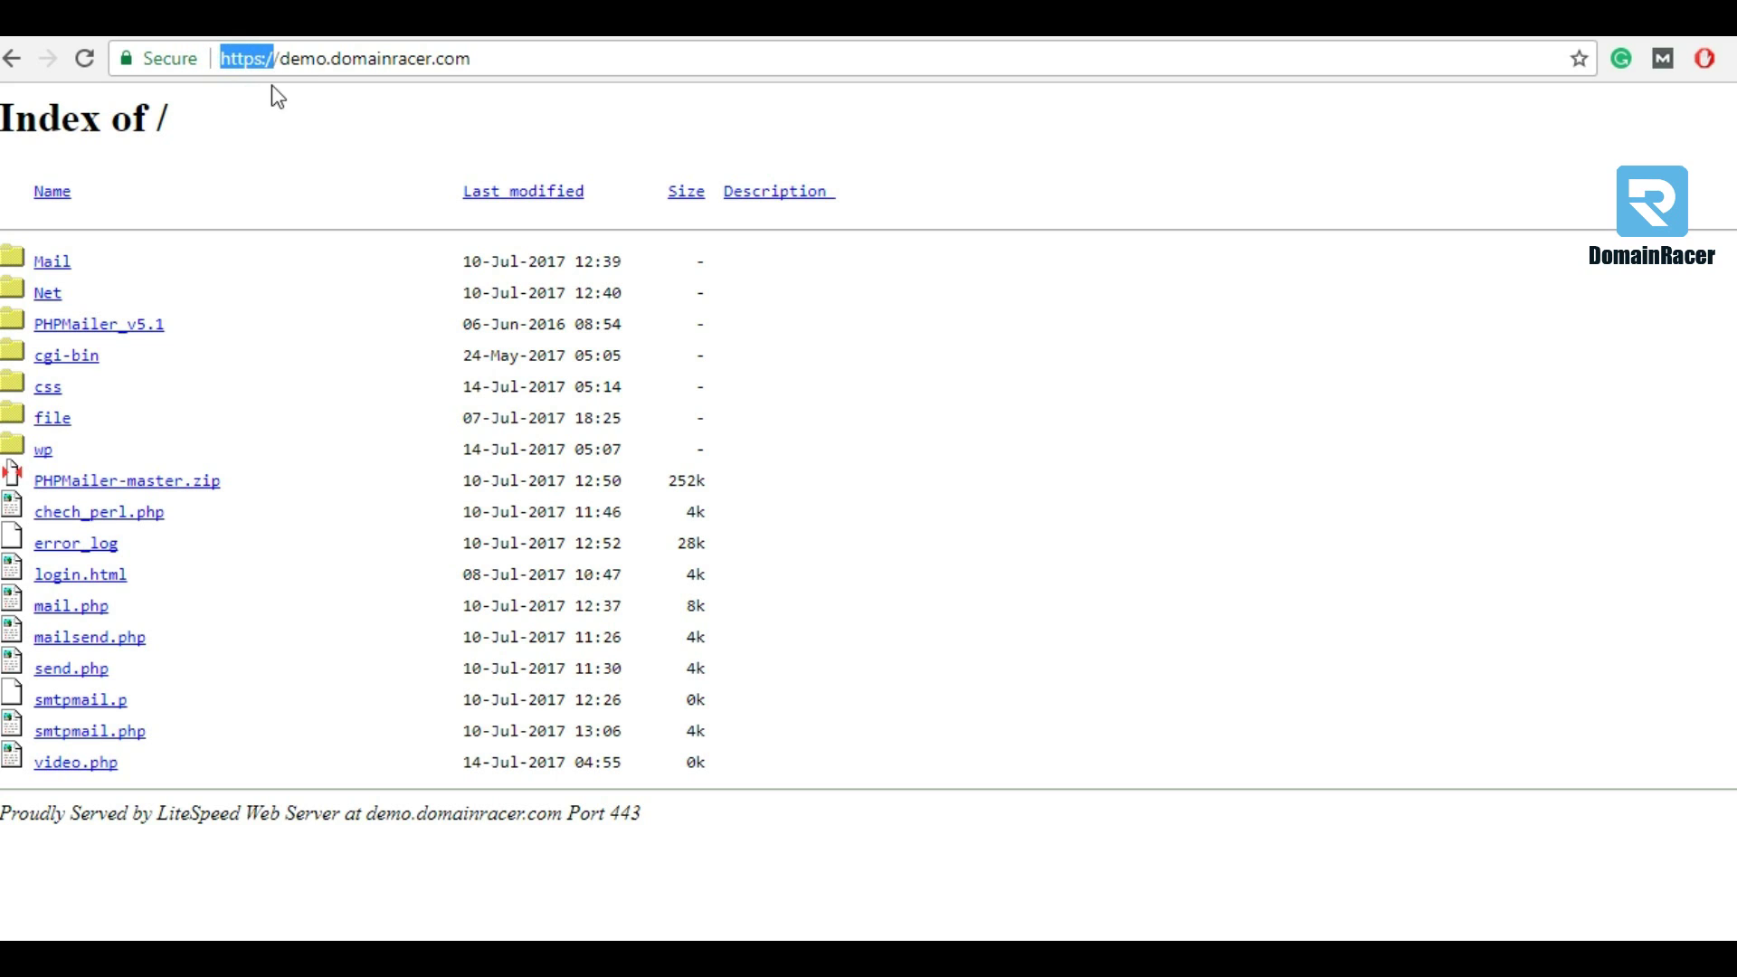